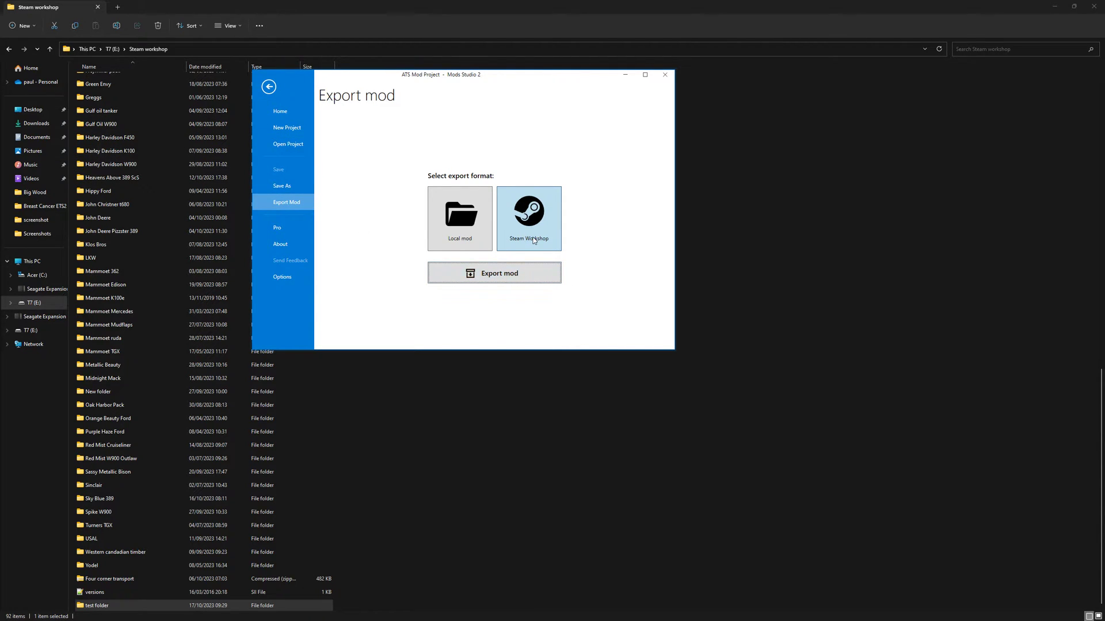
- Pick Steam Workshop as the export format and start choosing the export destination
click(489, 274)
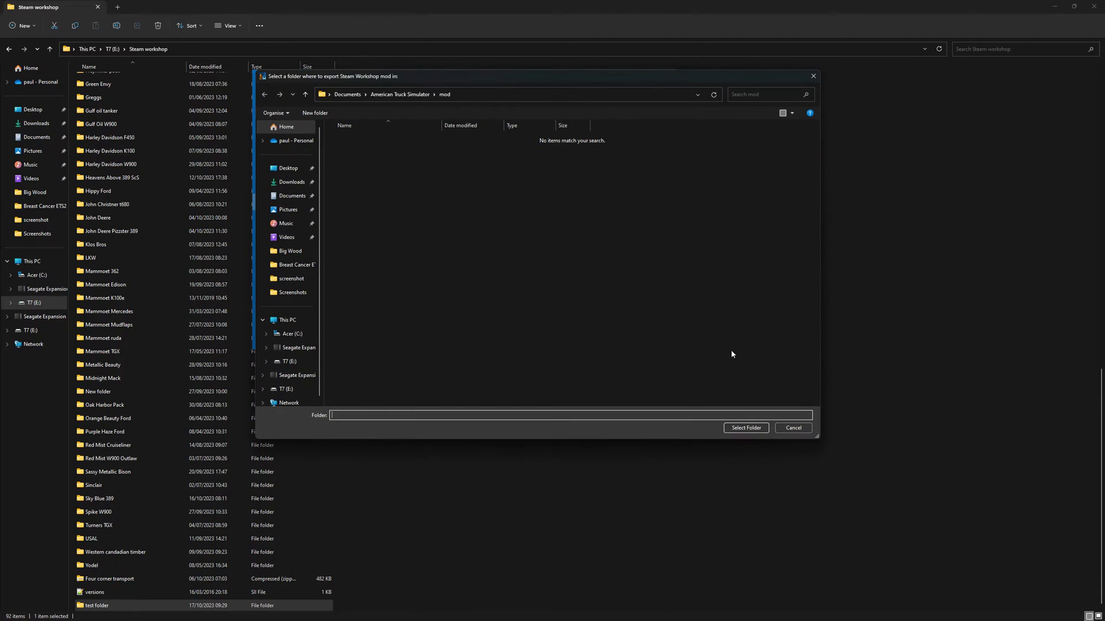
- Export the mod to E:\Steam workshop\test folder, accepting the overwrite warning
click(287, 361)
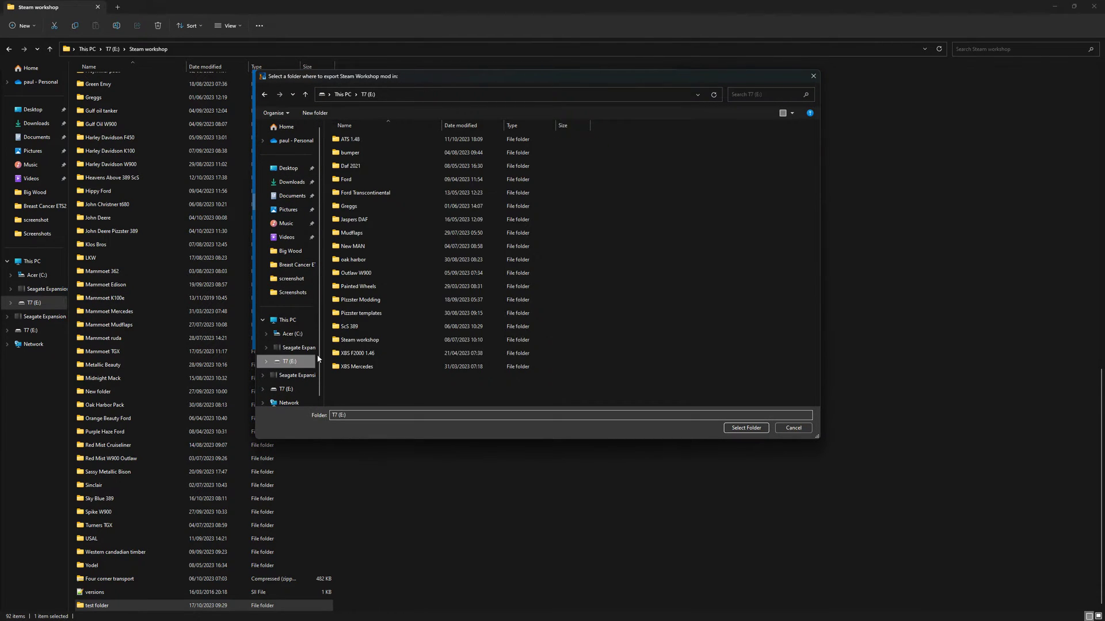
double_click(366, 340)
scroll(419, 329, down, 5)
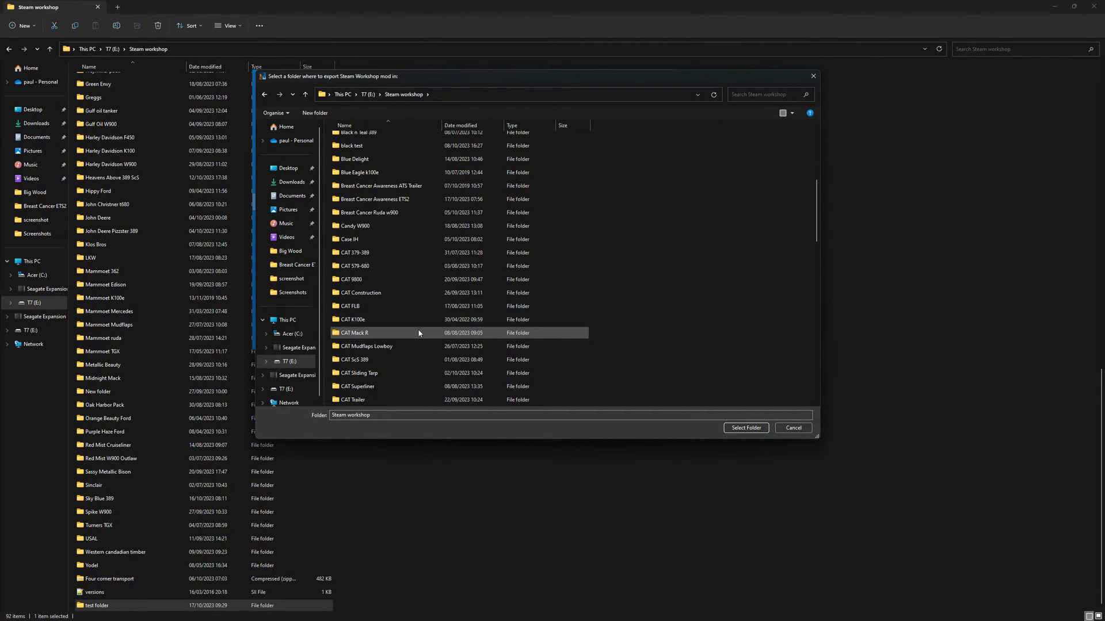
scroll(418, 332, down, 5)
scroll(419, 332, down, 5)
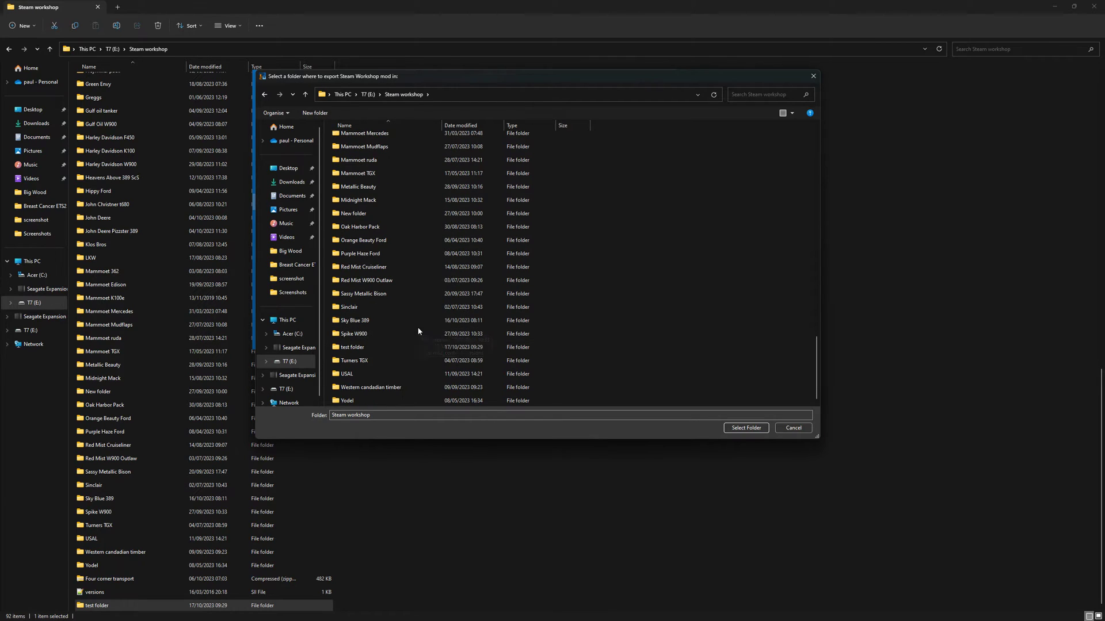
click(352, 348)
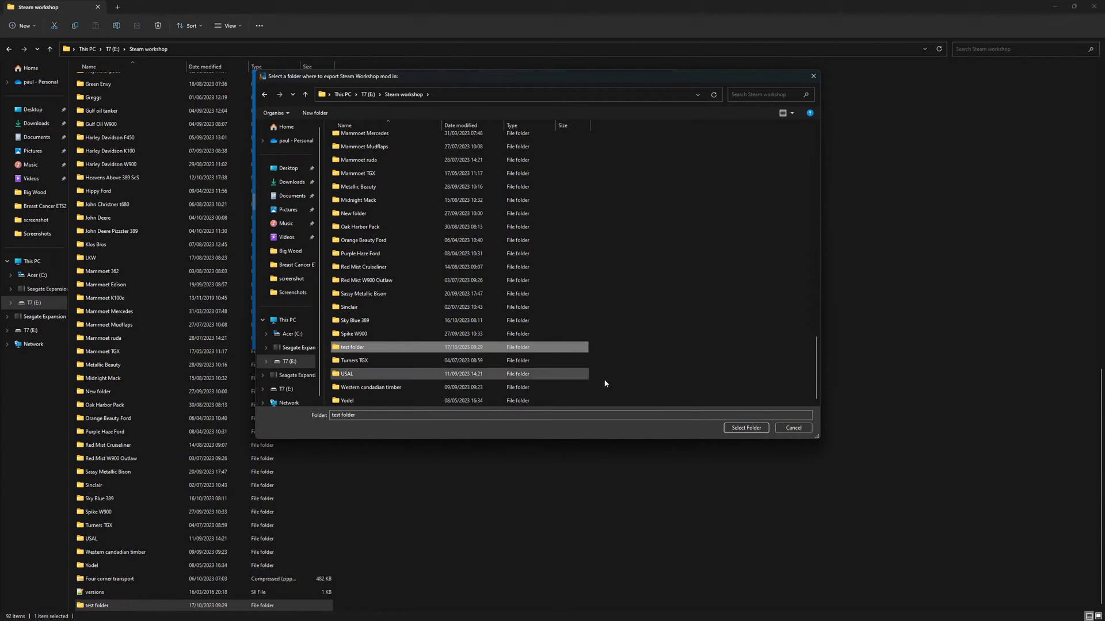
click(746, 428)
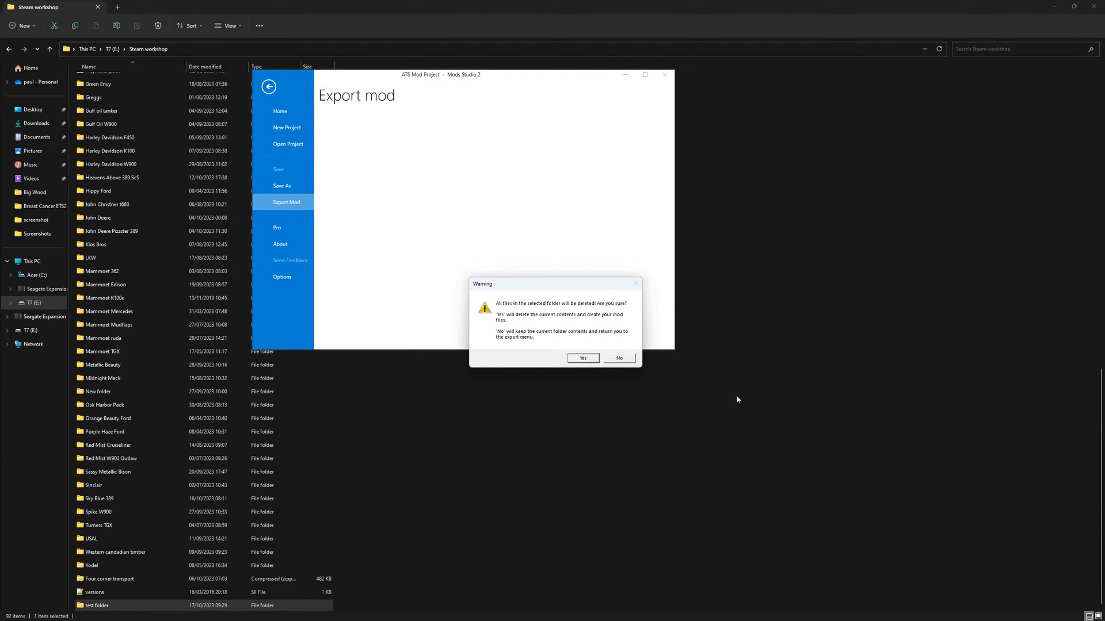
click(583, 357)
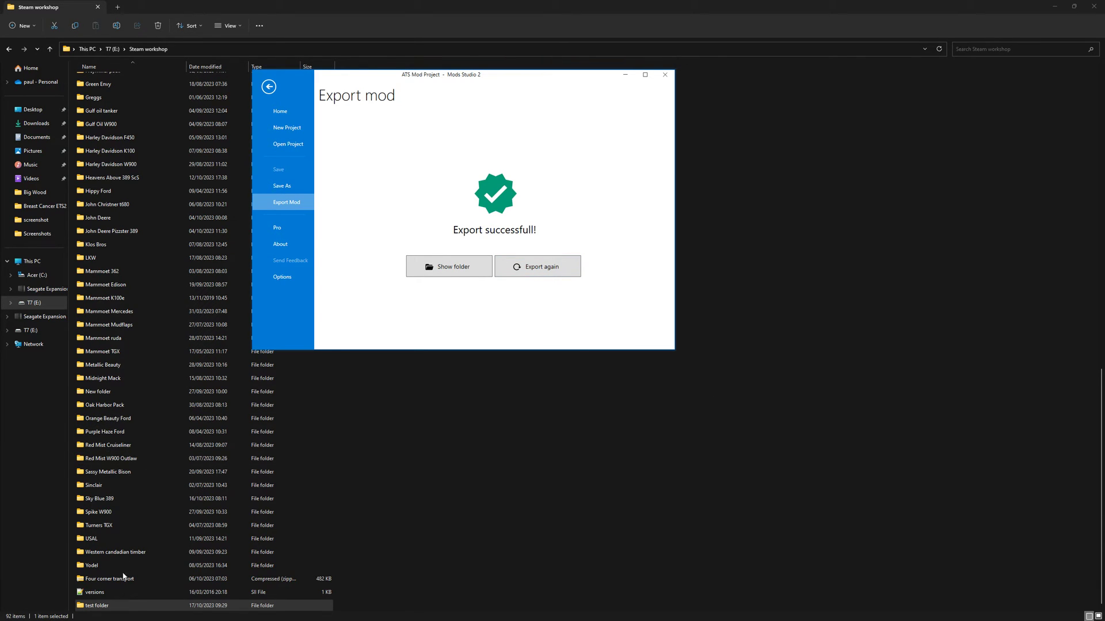
- Confirm test folder contains ms2_content and versions, then close File Explorer
double_click(95, 606)
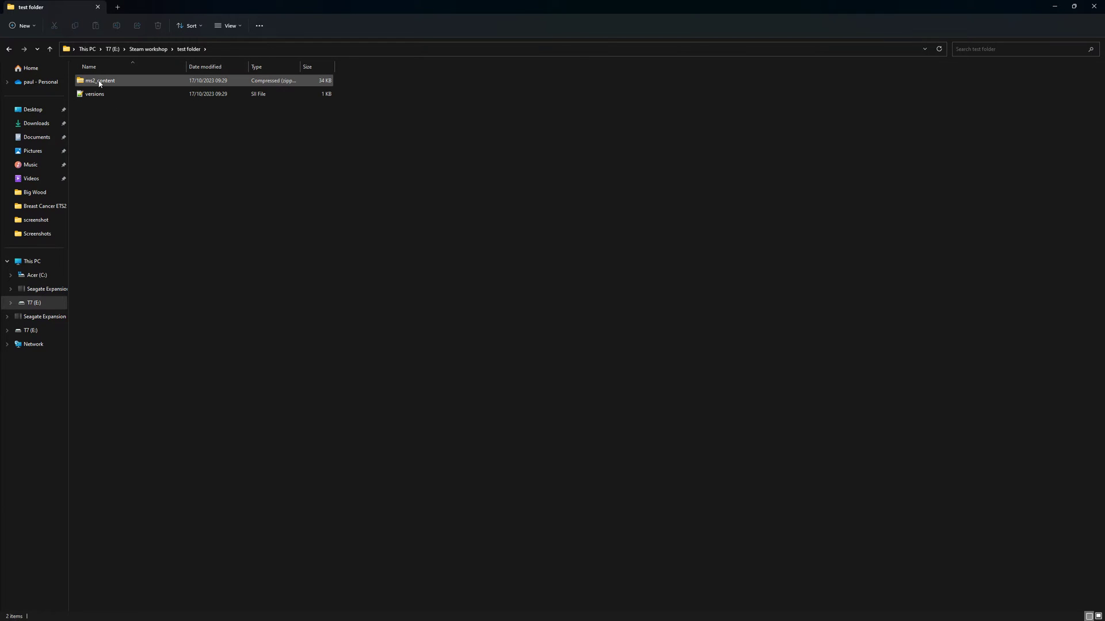
click(1095, 8)
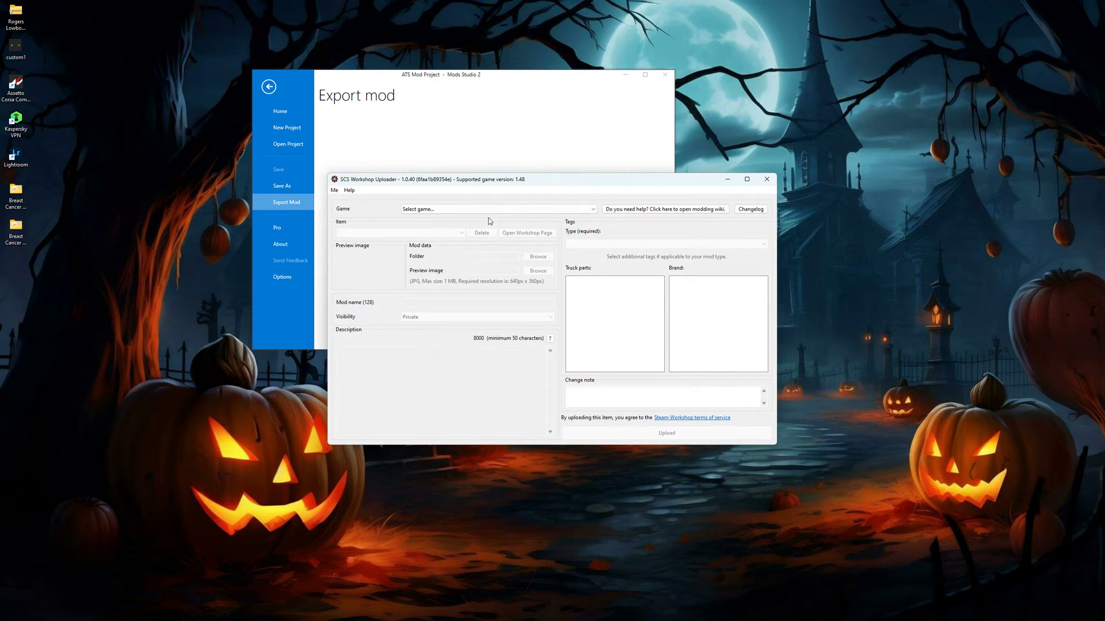
- Set the uploader's game to American Truck Simulator
click(497, 210)
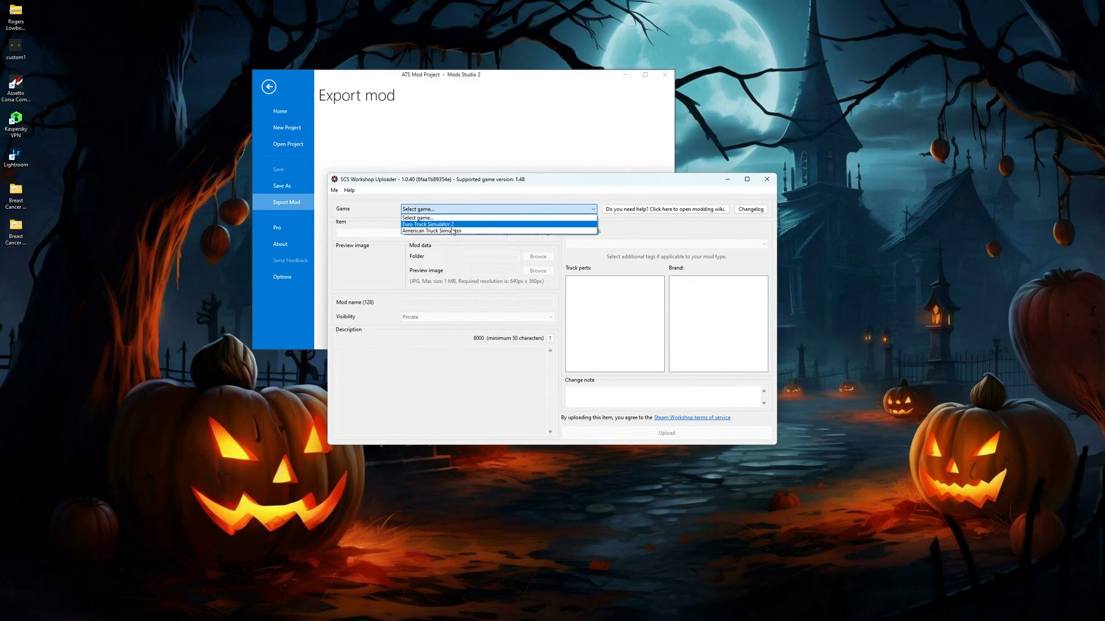
click(454, 230)
click(542, 259)
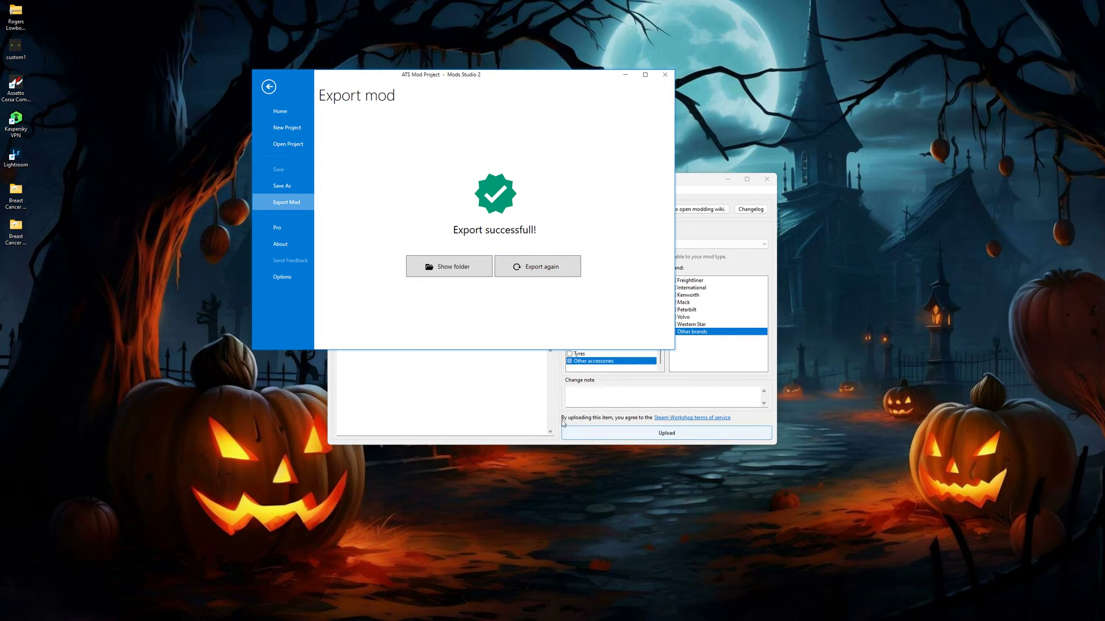
click(605, 397)
- Set E:\Steam workshop\test folder as the mod's data folder
click(537, 257)
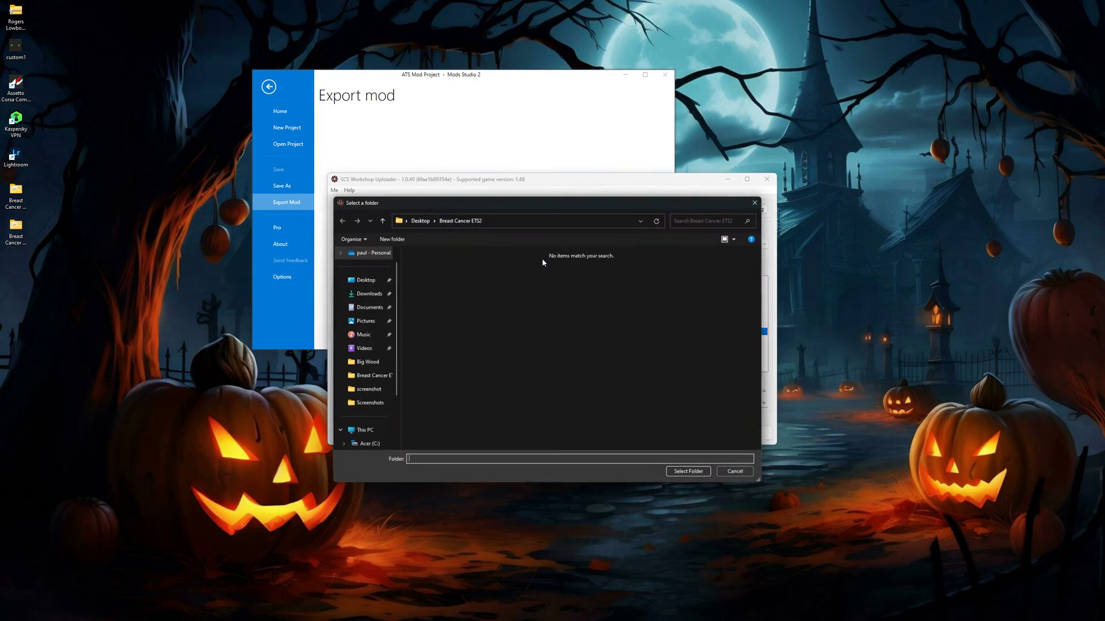
scroll(367, 414, down, 3)
click(364, 432)
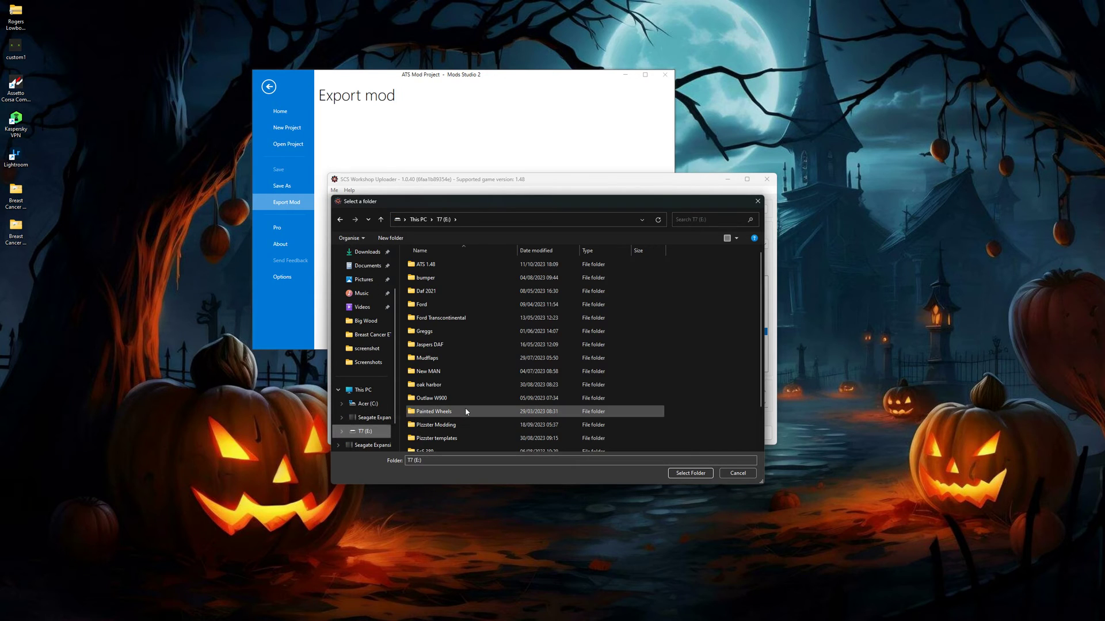
scroll(466, 407, down, 3)
double_click(435, 419)
scroll(456, 415, down, 5)
scroll(455, 410, down, 5)
scroll(457, 410, down, 5)
click(429, 392)
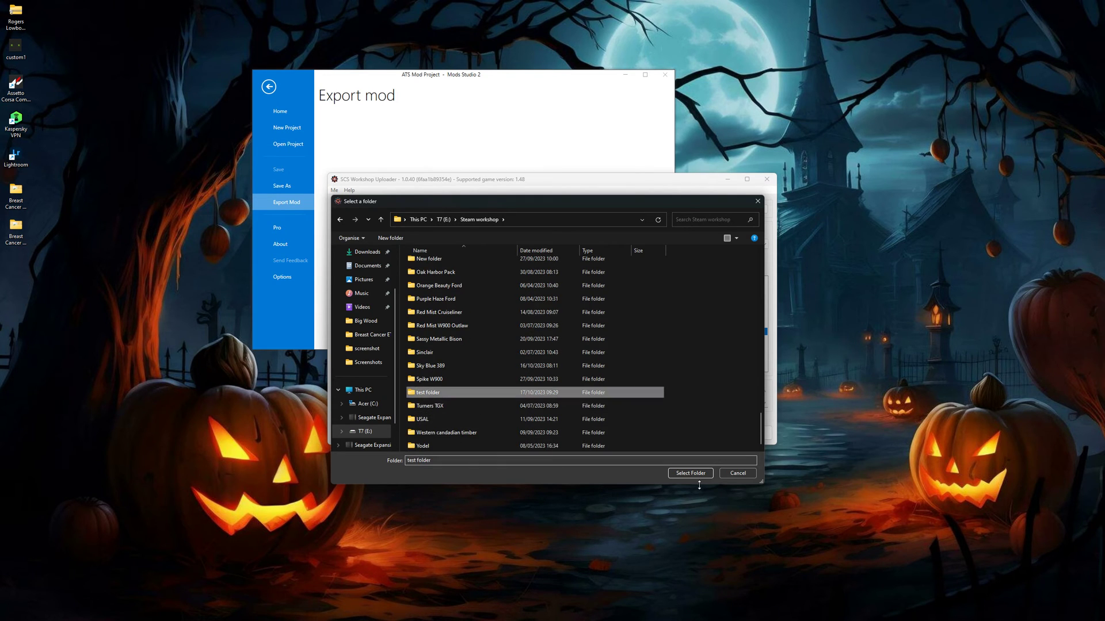
click(689, 473)
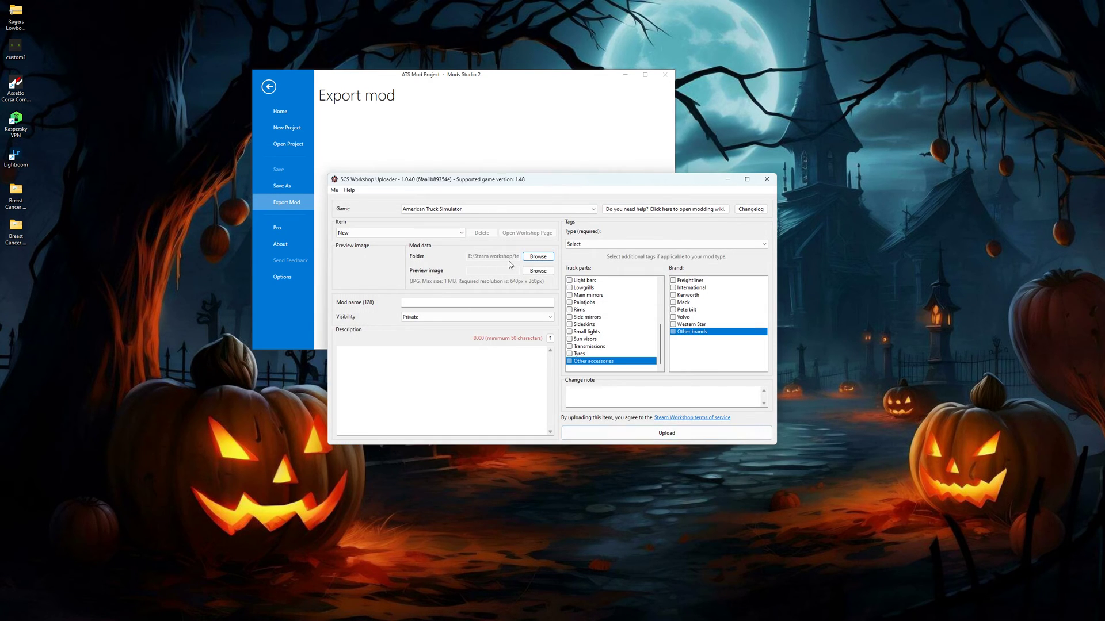